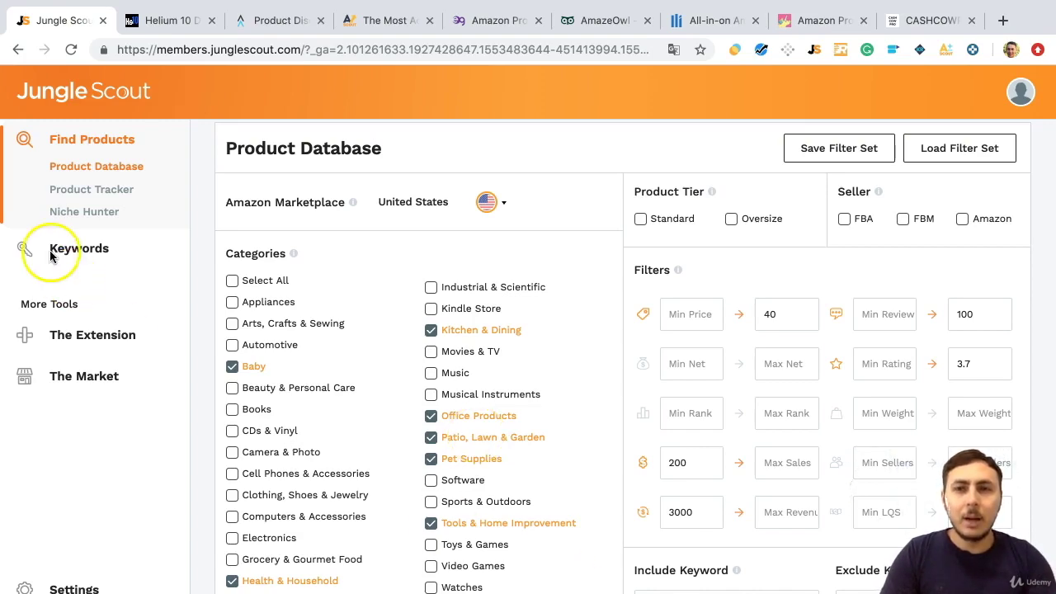
Step: Flip between the Jungle Scout, Helium 10 and Viral Launch tool pages
left_click(157, 20)
left_click(268, 20)
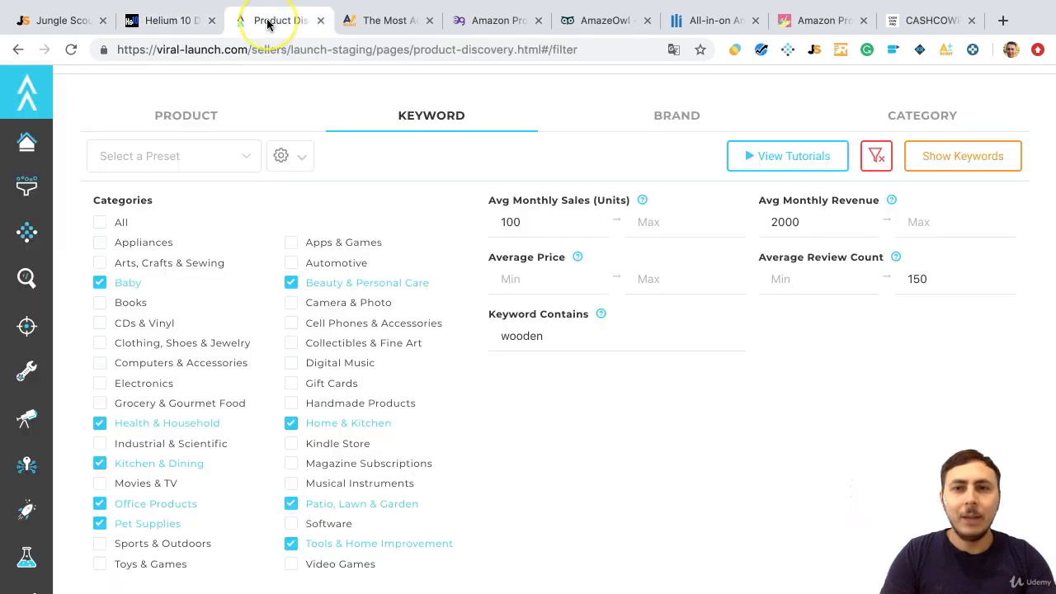
left_click(74, 20)
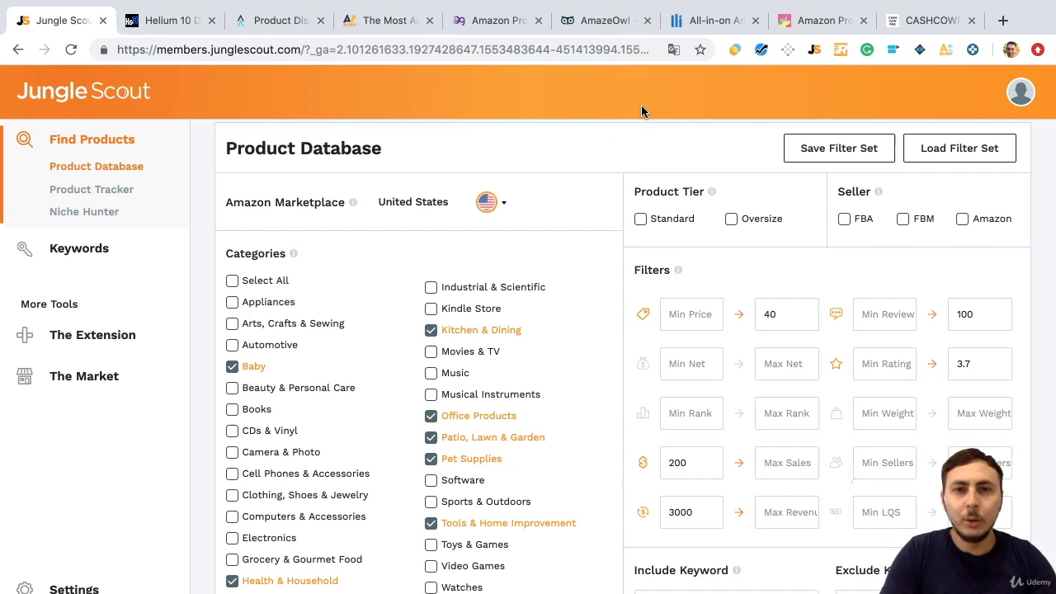
left_click(168, 18)
left_click(265, 20)
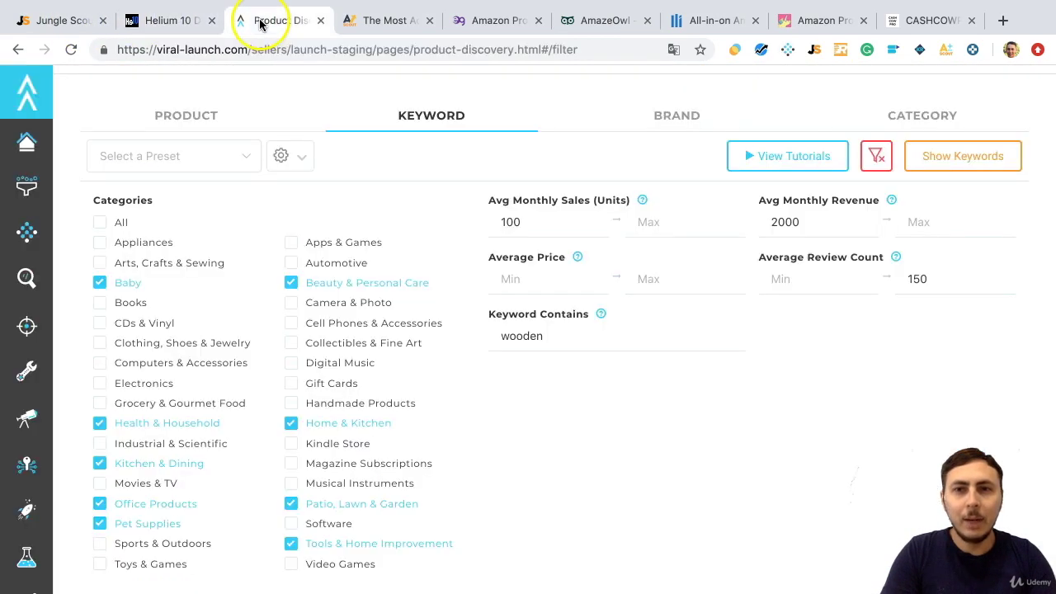
left_click(505, 111)
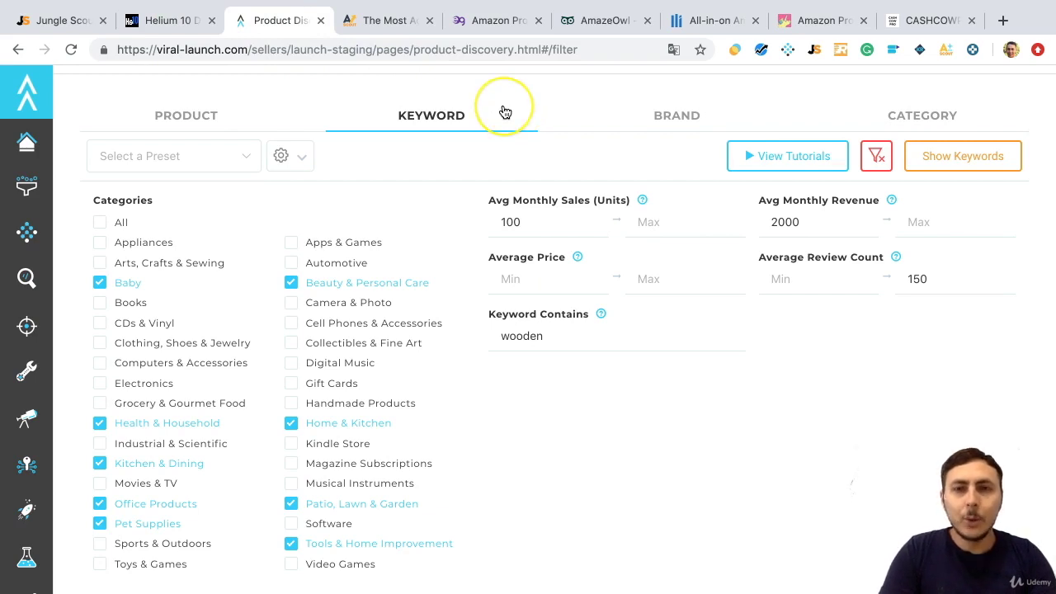
Step: Step through the AMZScout, egrow, AmazeOwl and Sellics pages, ending on Unicorn Smasher
left_click(413, 25)
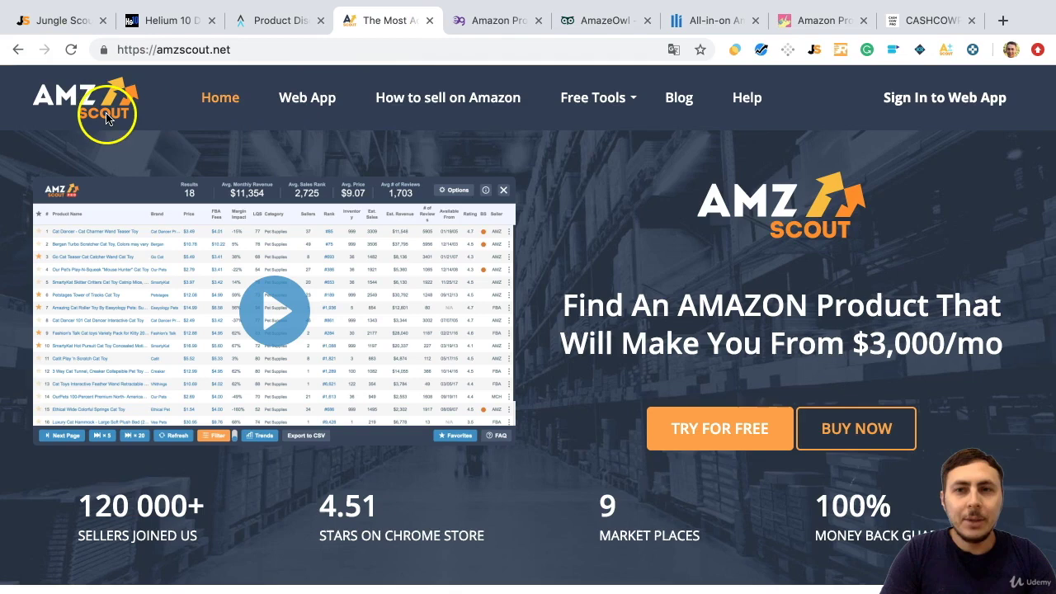
left_click(495, 23)
left_click(611, 23)
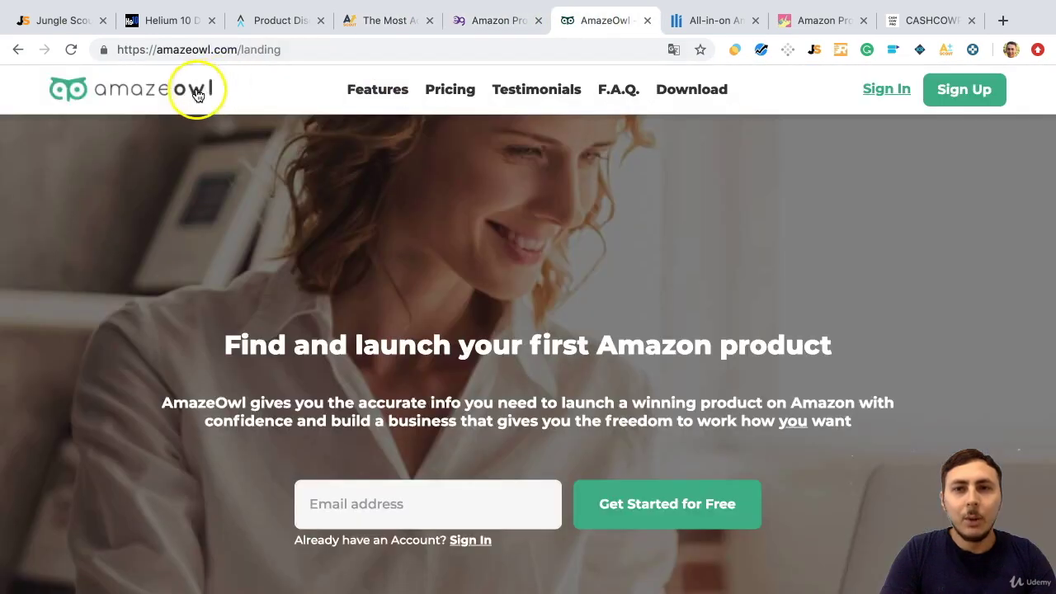
left_click(730, 23)
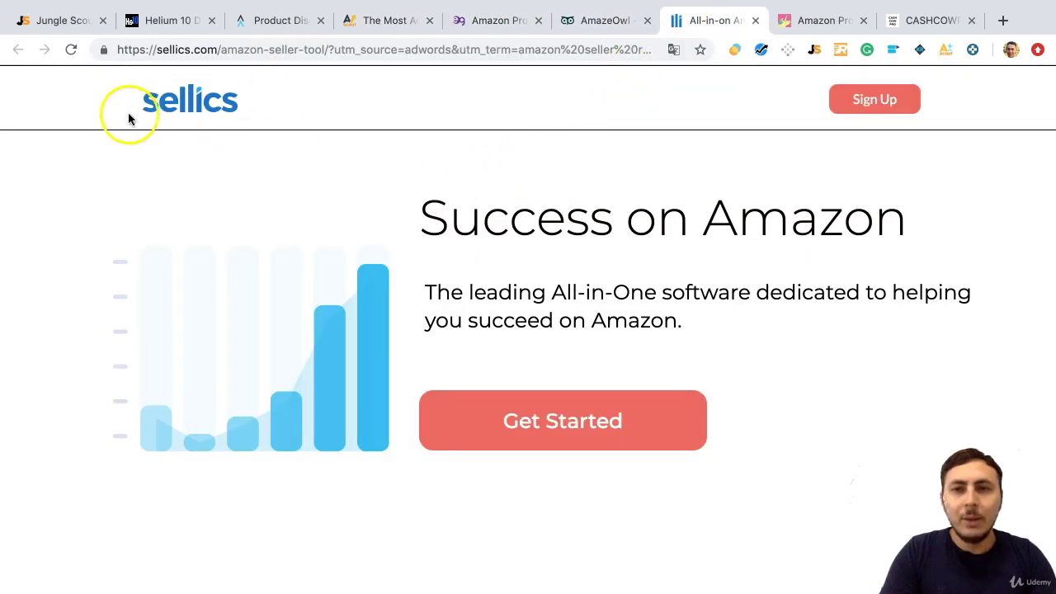
left_click(804, 21)
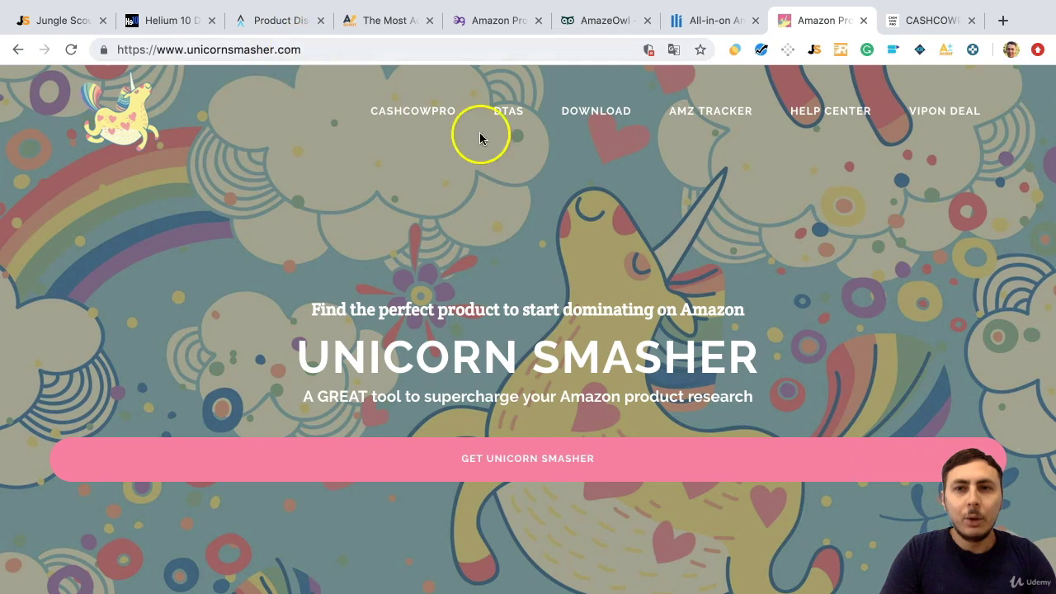
Step: Bring up the cashcowpro.com homepage with its 'Number #1 Amazon Software Tool' headline
left_click(928, 19)
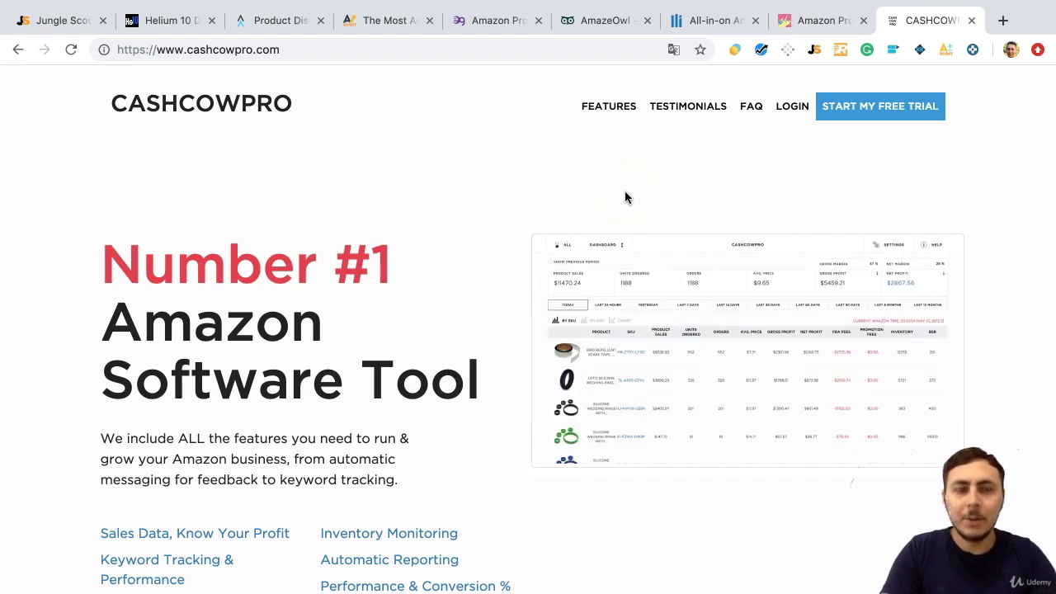
Step: Load the amazon.com home page by entering 'ama' in the address bar
left_click(316, 46)
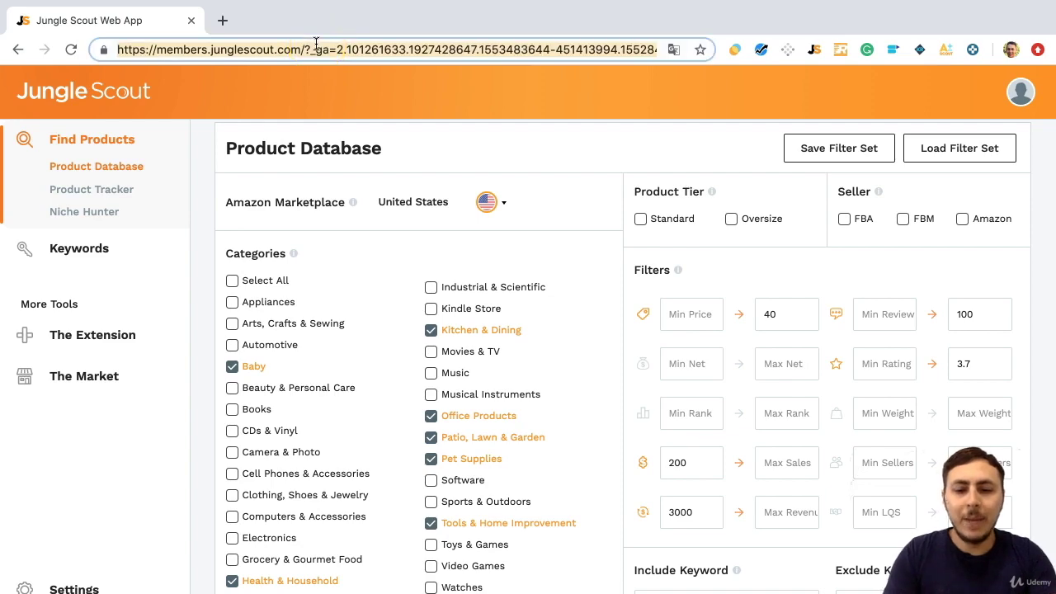
type("ama")
key("Return")
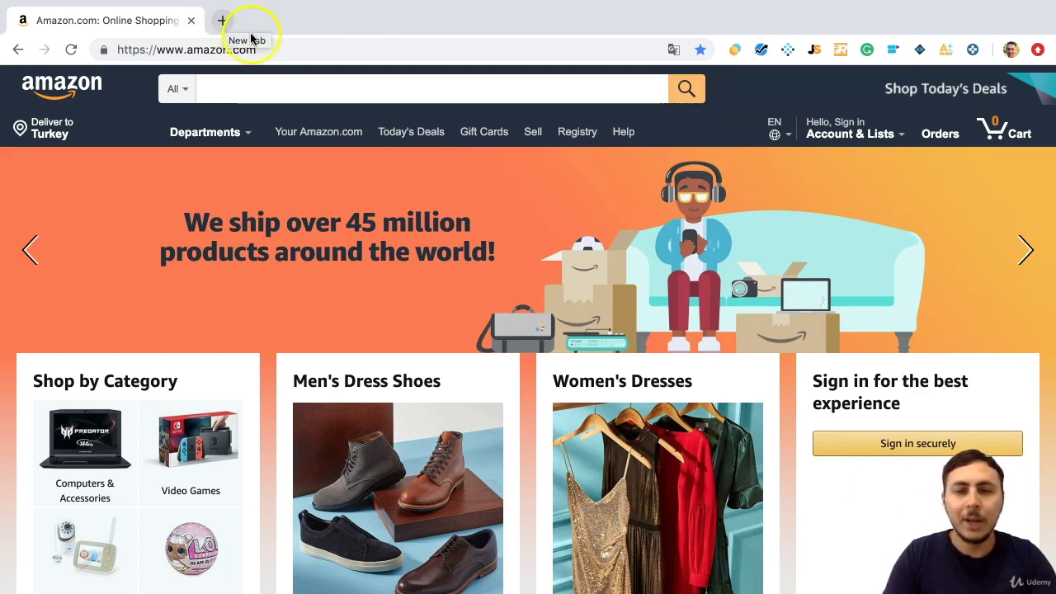
Step: Open the search department list to choose Tools & Home Improvement
left_click(505, 276)
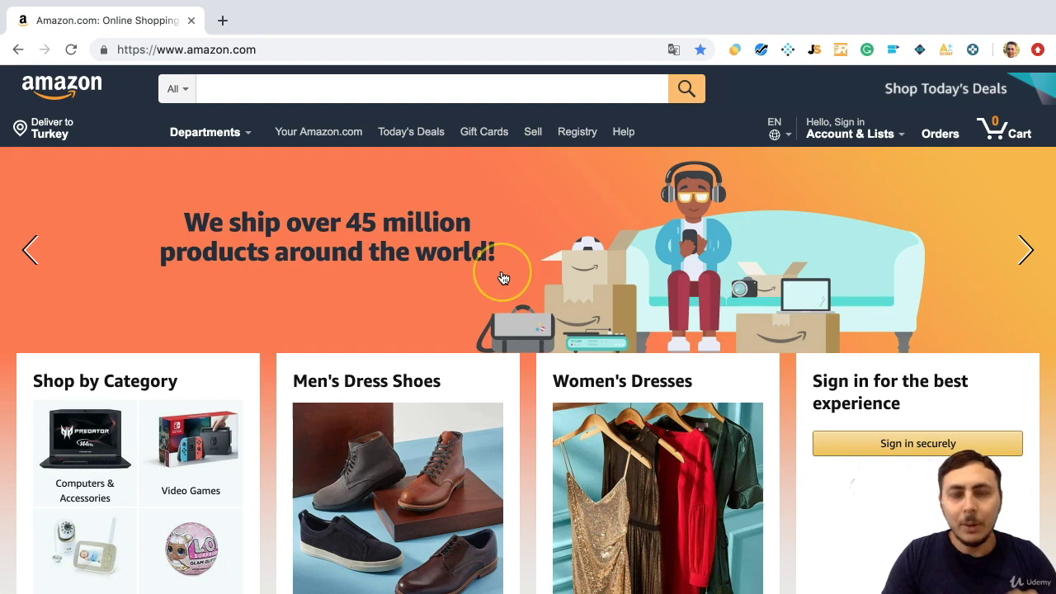
left_click(175, 89)
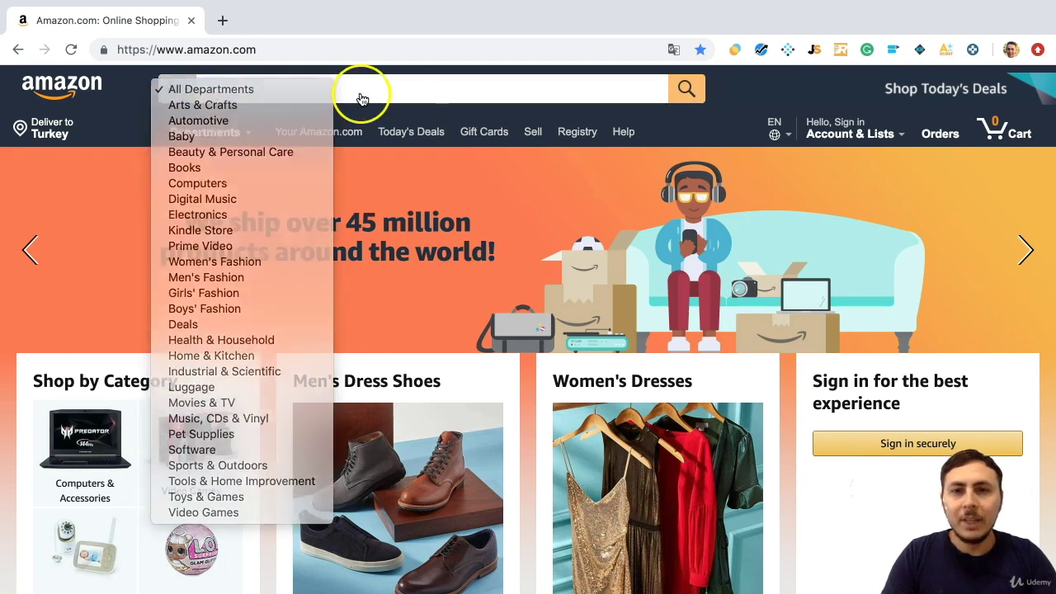
left_click(358, 89)
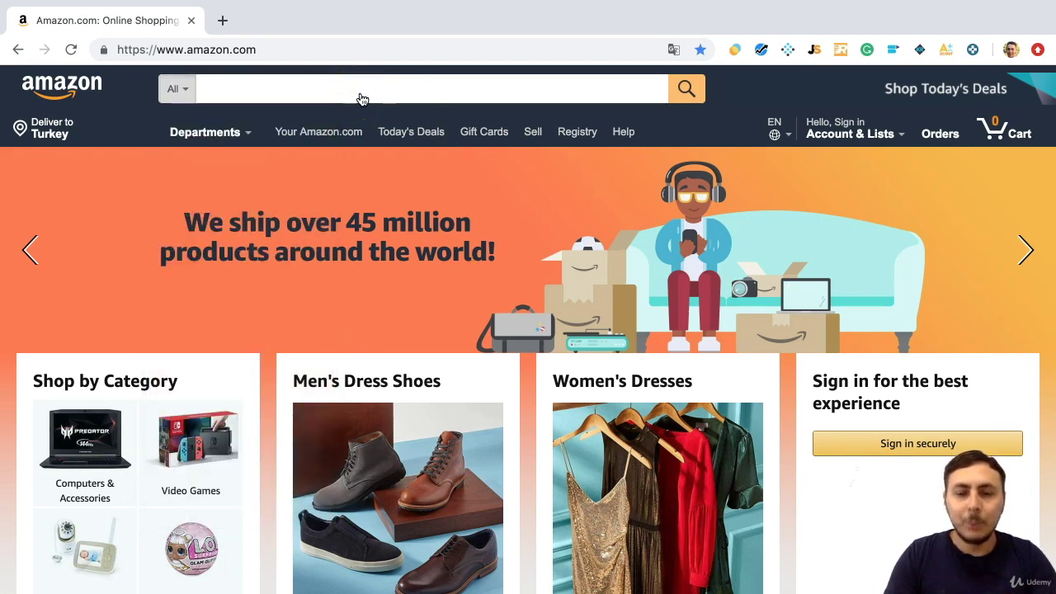
left_click(377, 85)
left_click(175, 89)
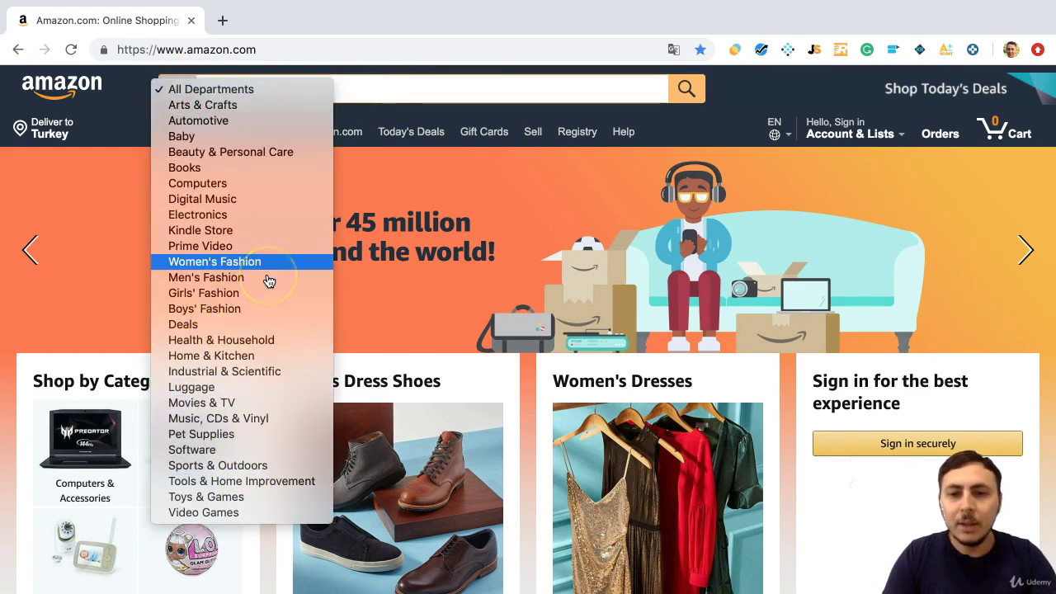
left_click(283, 481)
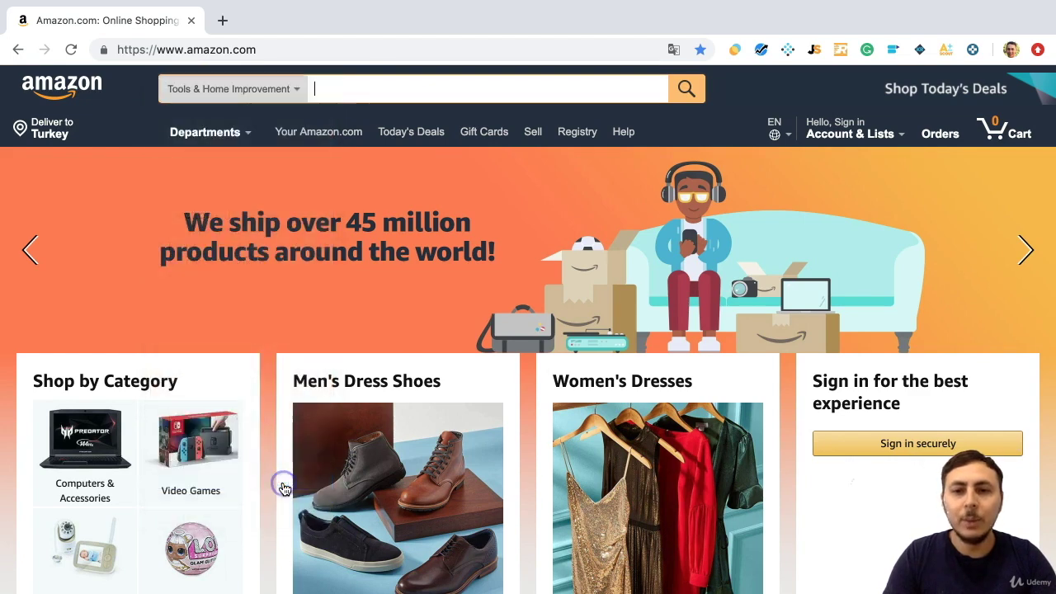
left_click(686, 89)
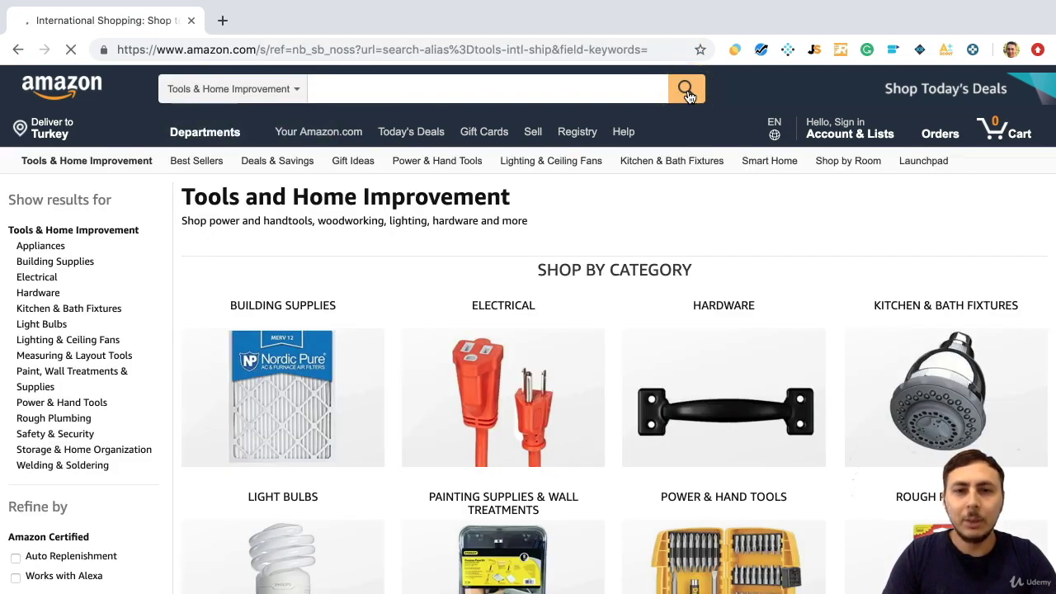
left_click(664, 281)
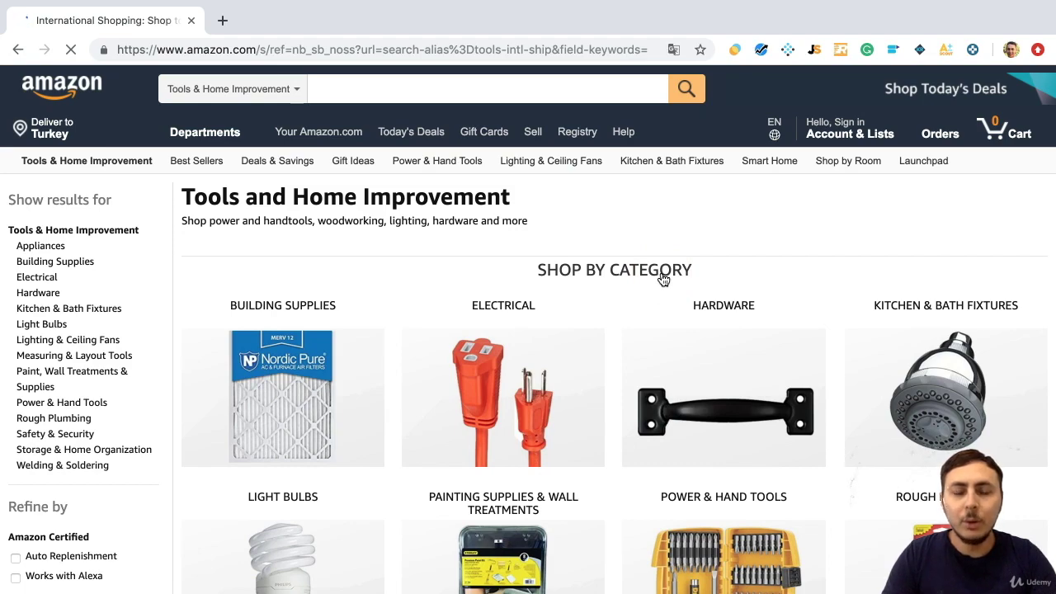
scroll(664, 278, "down", 15)
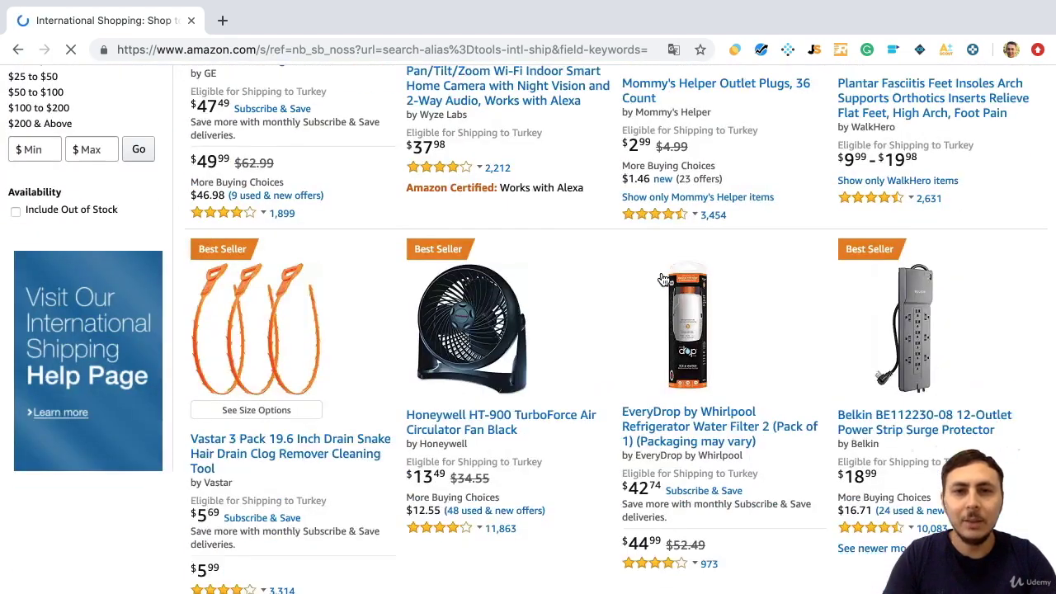
scroll(664, 278, "up", 15)
left_click(419, 94)
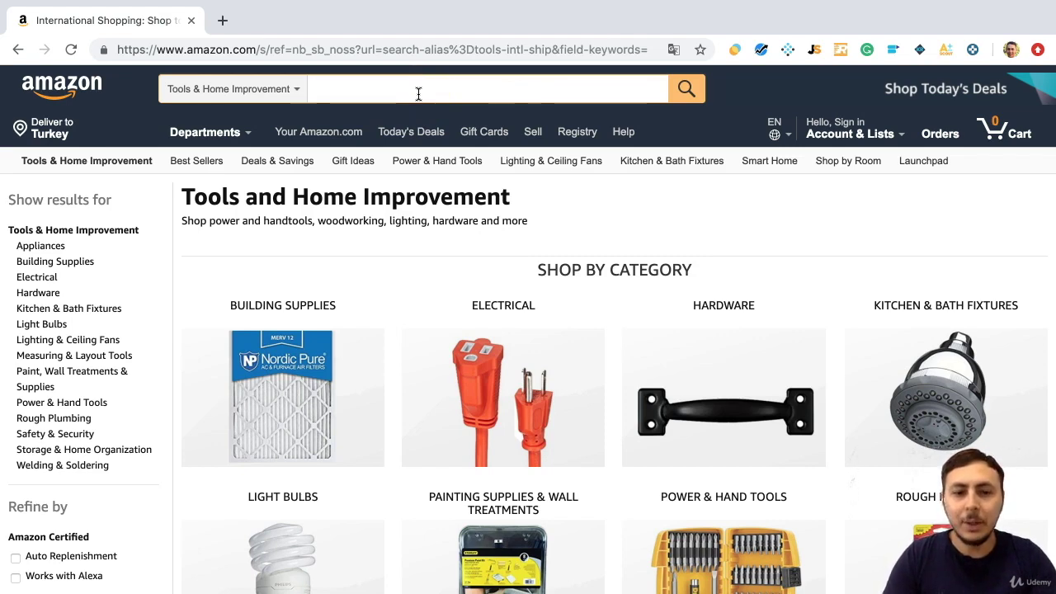
type("-hghghg")
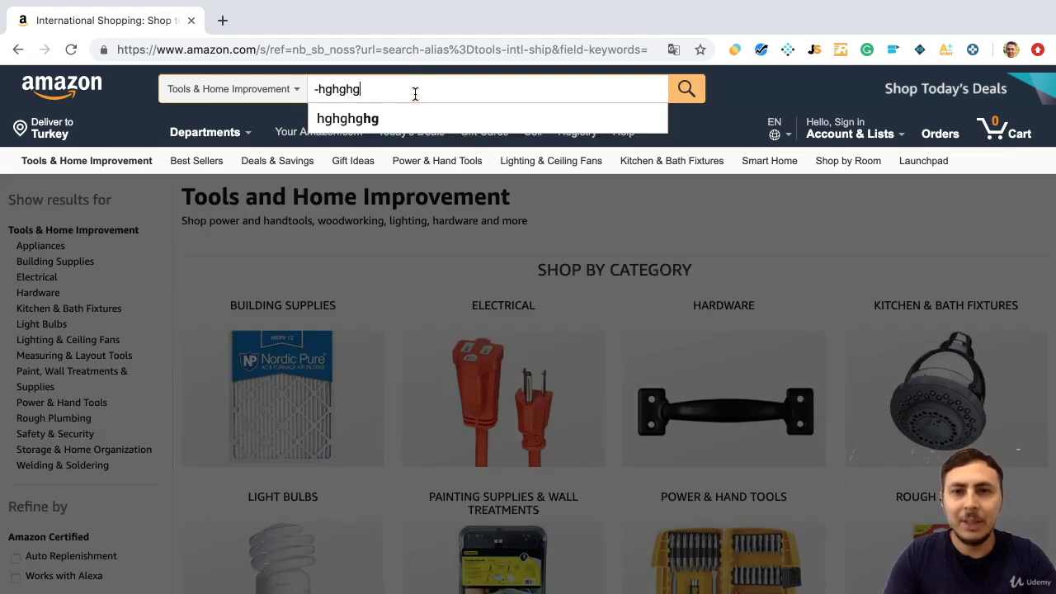
key("Return")
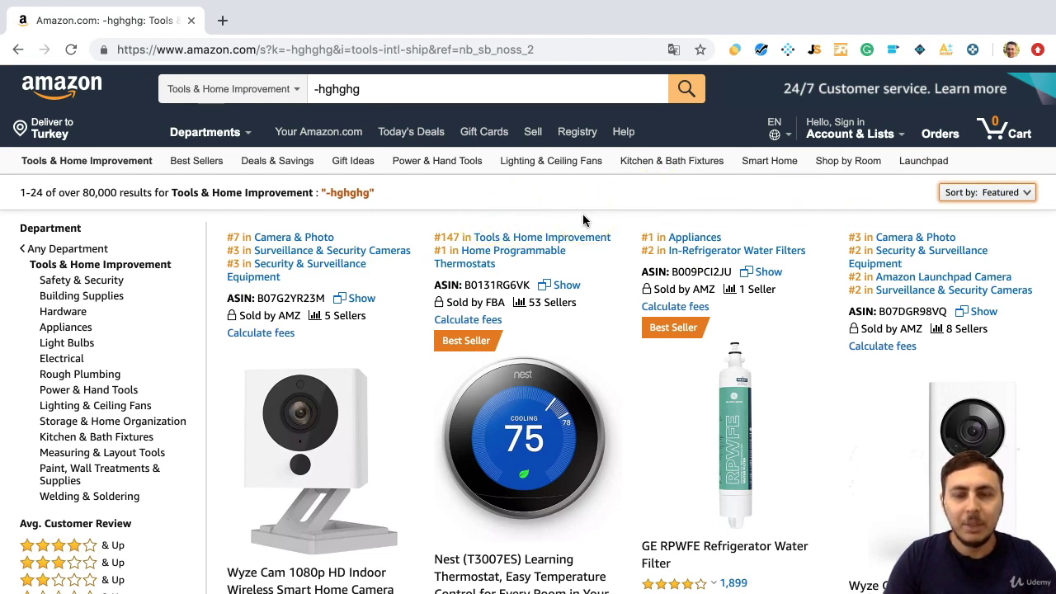
left_click(622, 205)
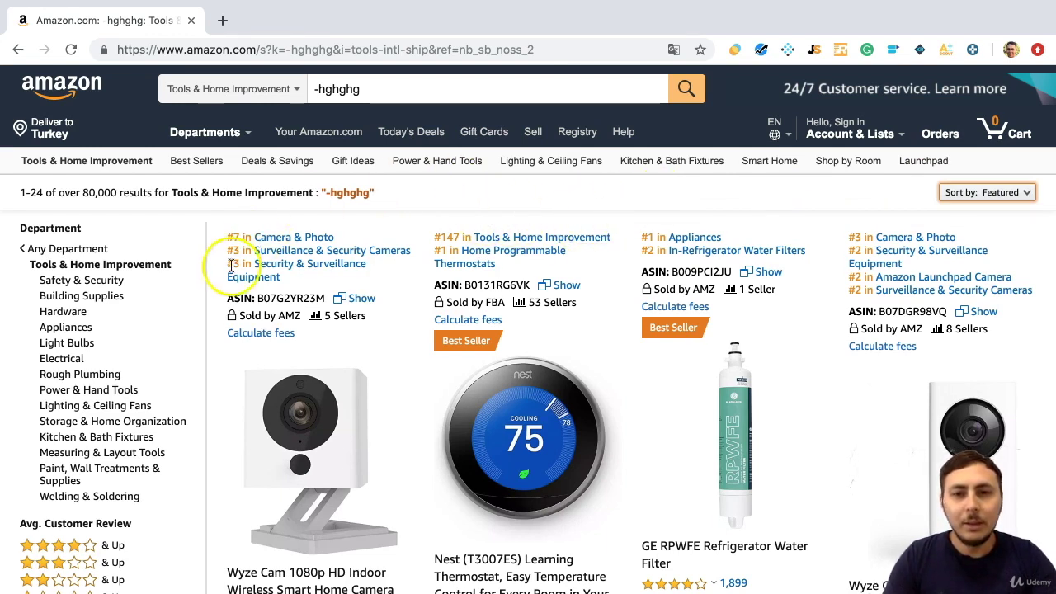
scroll(592, 493, "down", 3)
scroll(592, 493, "down", 10)
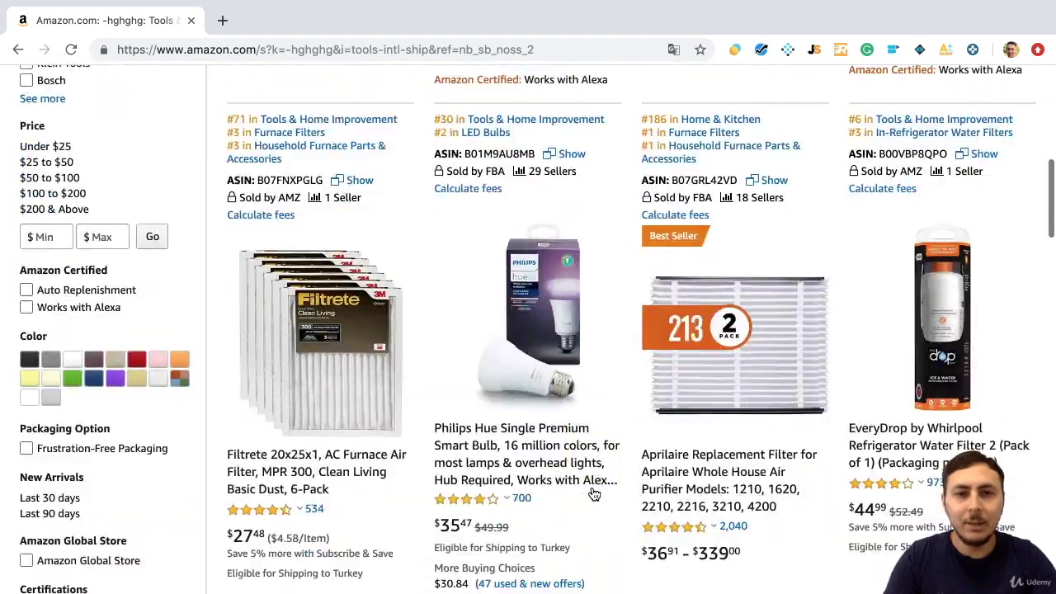
scroll(592, 493, "up", 10)
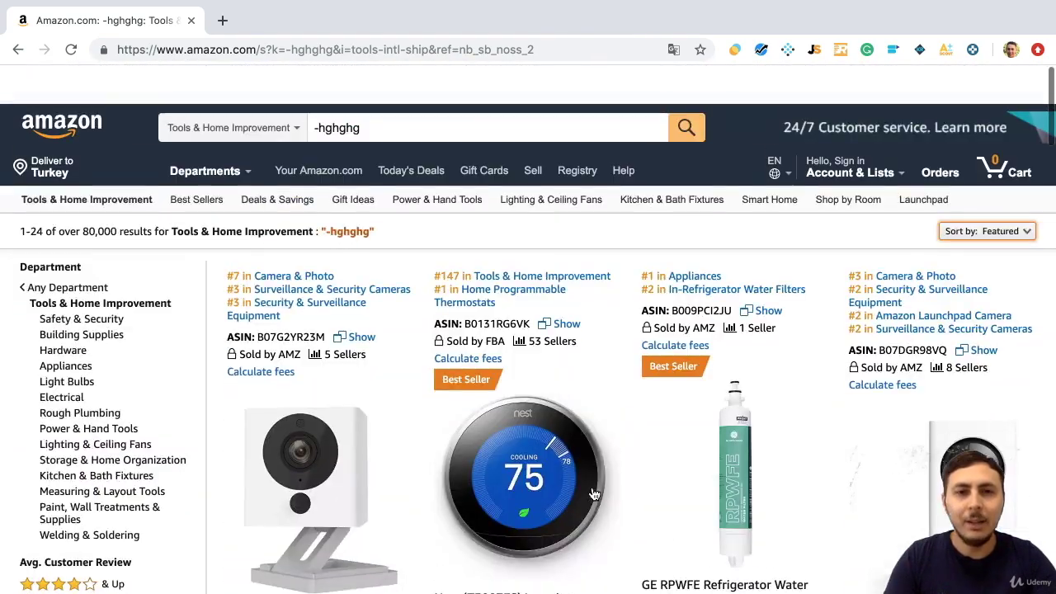
left_click(530, 235)
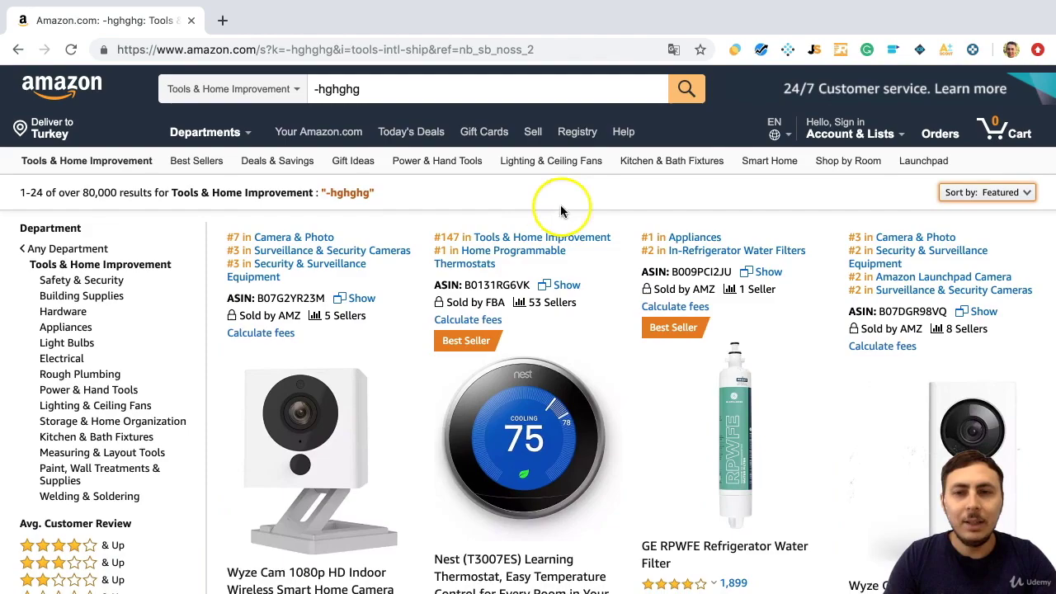
scroll(618, 427, "down", 10)
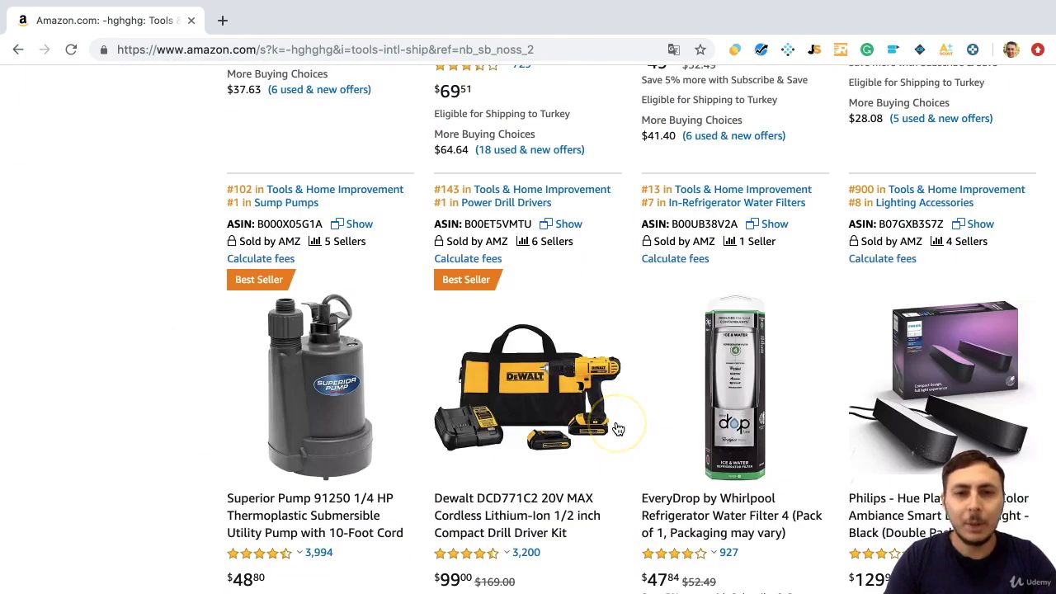
scroll(618, 428, "up", 5)
scroll(618, 428, "up", 6)
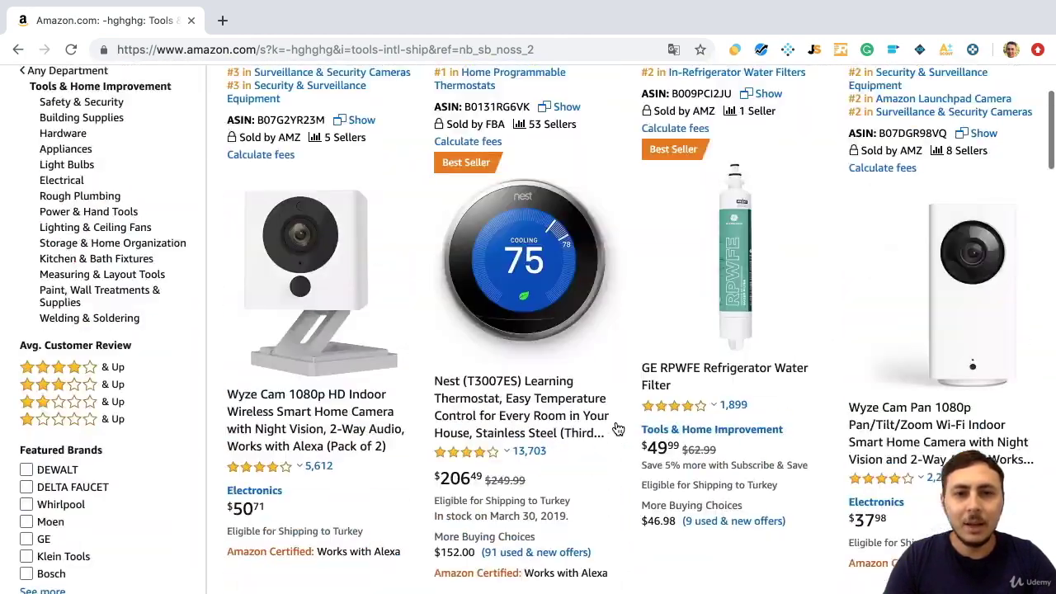
left_click(613, 519)
scroll(613, 519, "down", 6)
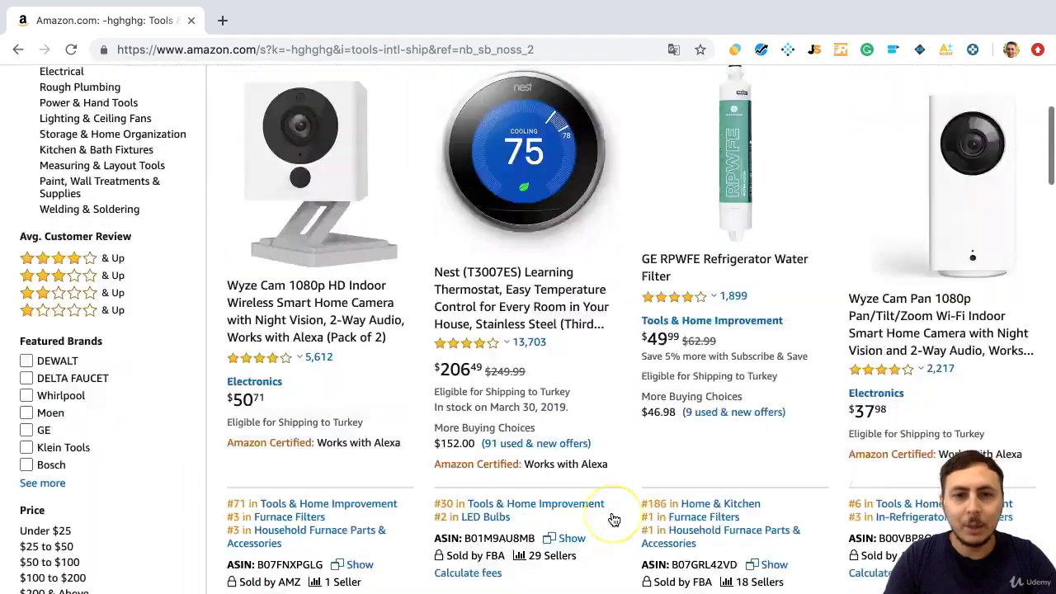
scroll(614, 519, "down", 10)
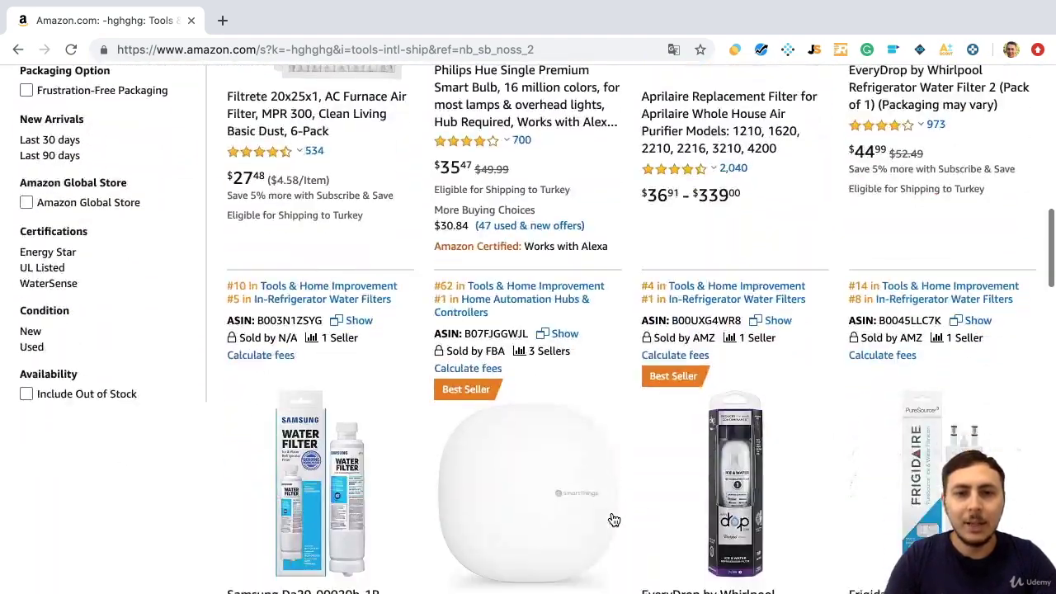
scroll(610, 510, "down", 10)
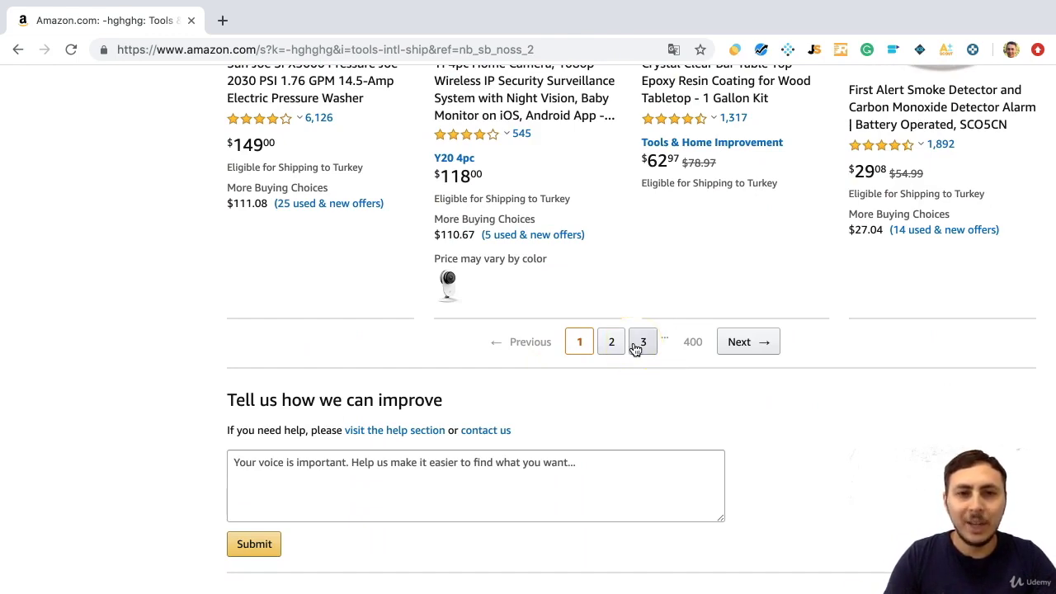
Step: Go to page 3 of the Tools & Home Improvement results
left_click(642, 341)
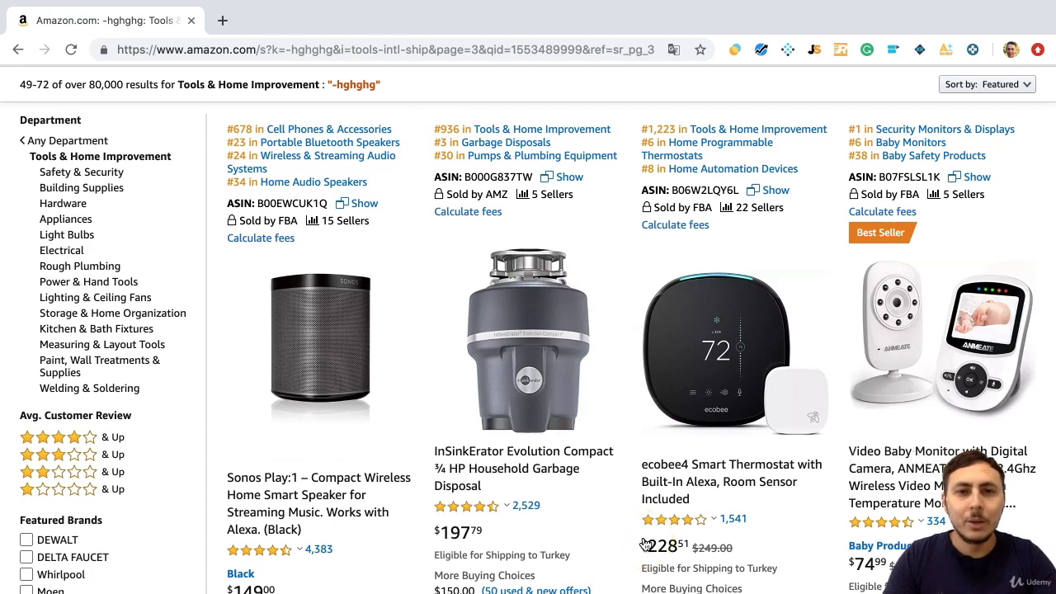
scroll(625, 420, "up", 2)
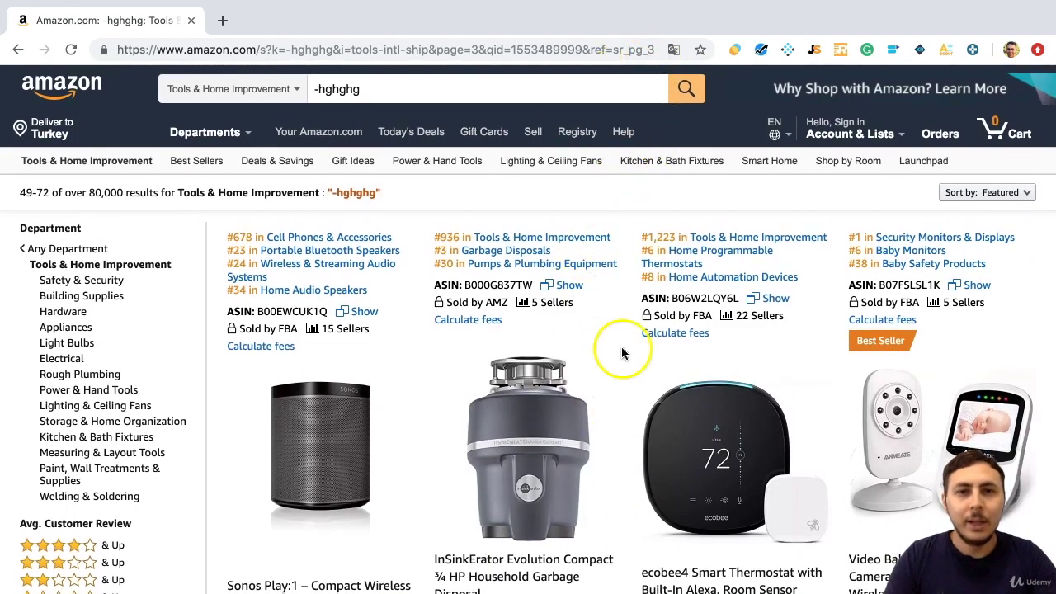
left_click(542, 406)
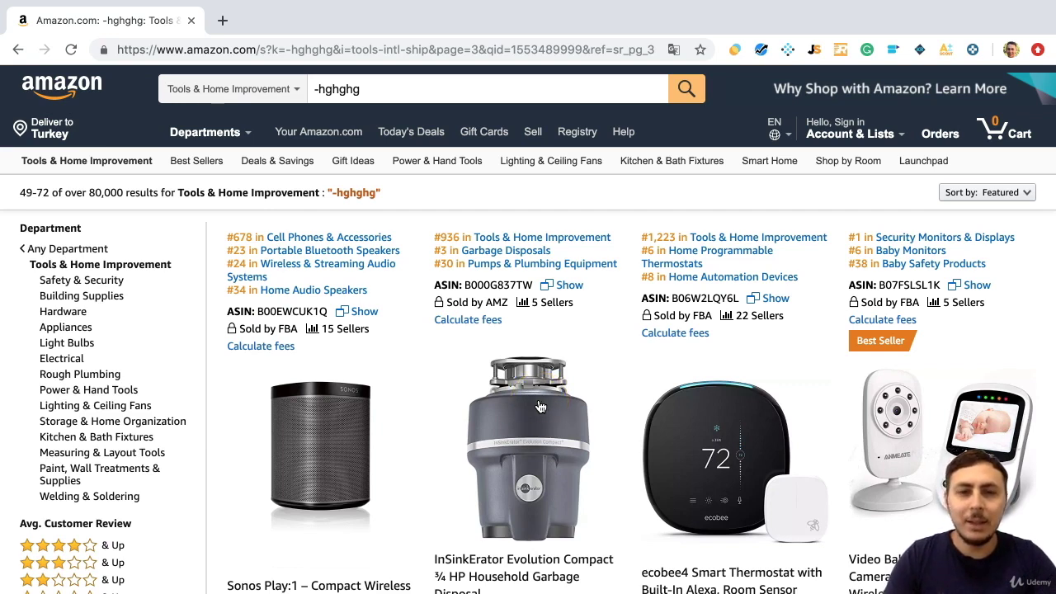
Step: Change the web address to page=50 and load results page 50
left_click(462, 194)
left_click(478, 48)
key("BackSpace")
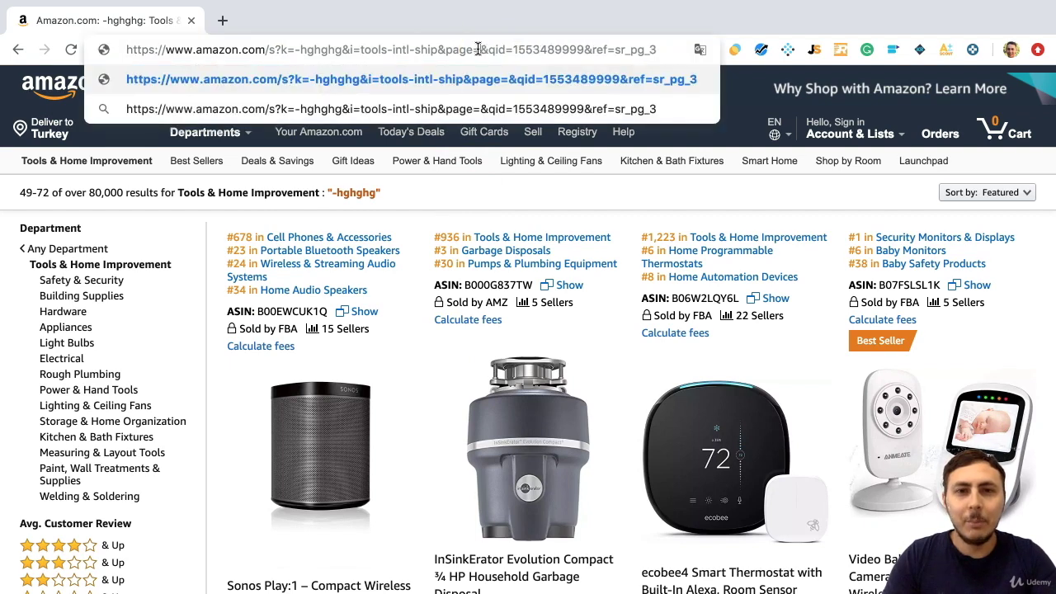
type("50")
key("Return")
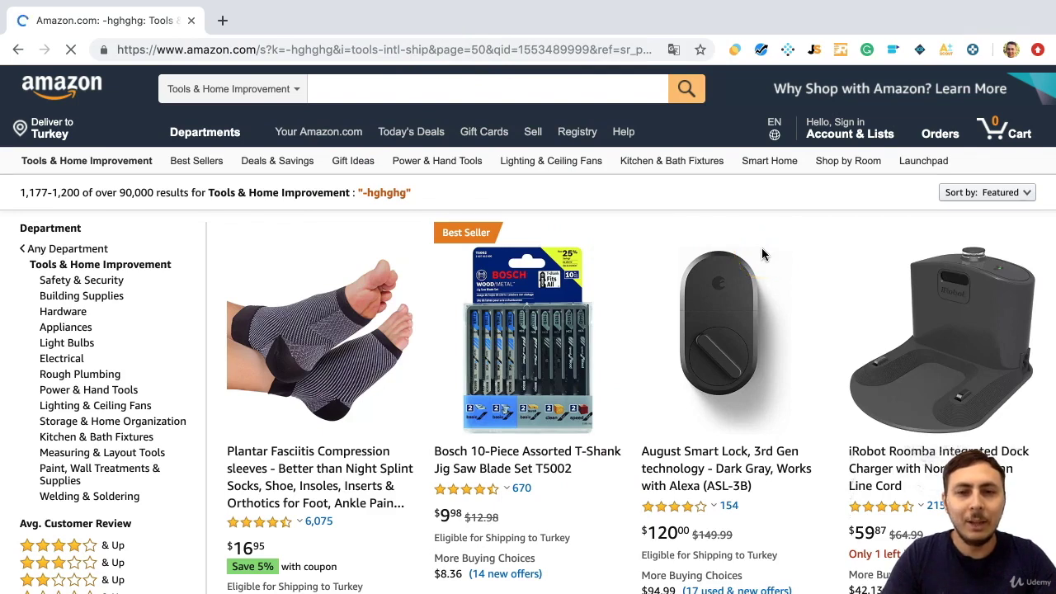
Step: Show page 50's 24 products in Jungle Scout, sorted by reviews with fewest first
left_click(813, 51)
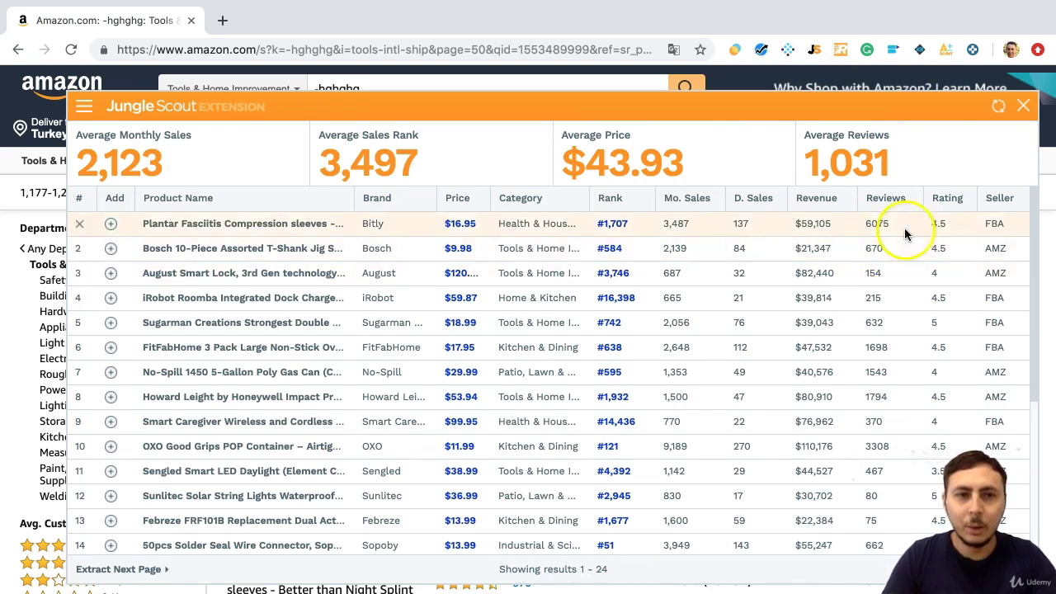
mouse_move(828, 208)
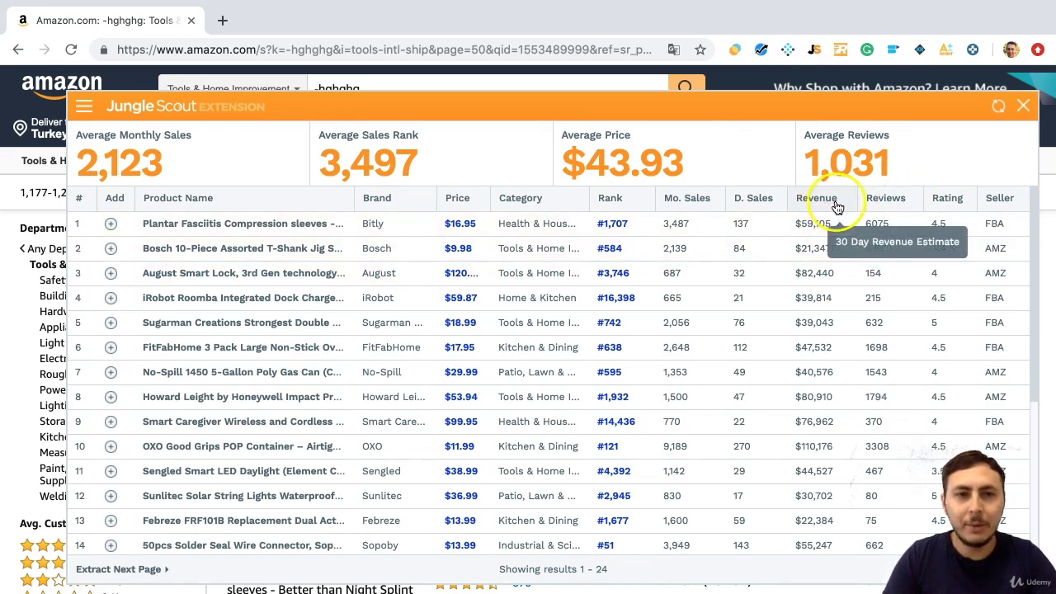
left_click(904, 201)
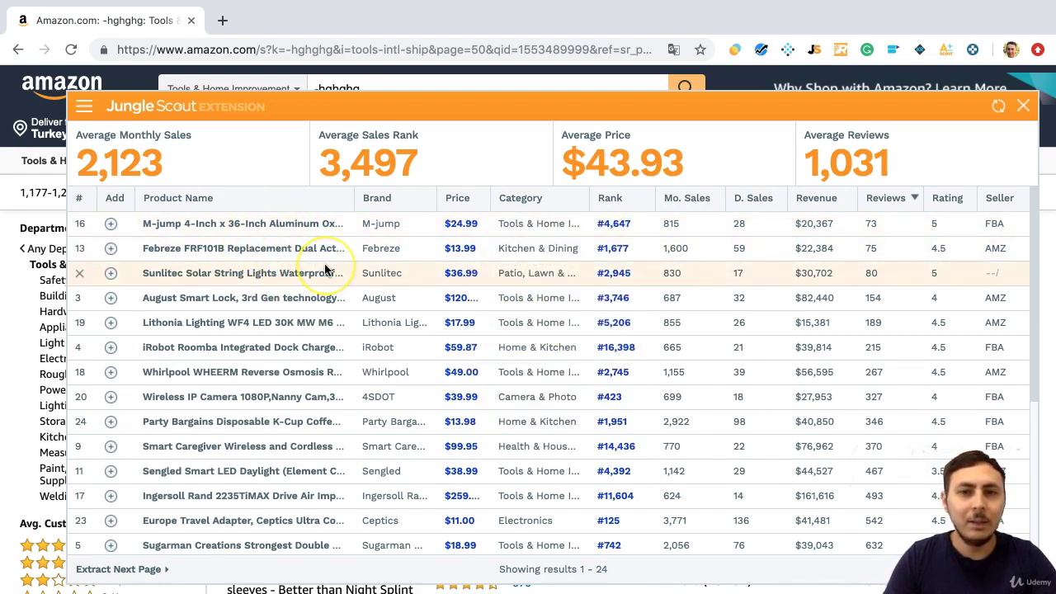
mouse_move(326, 270)
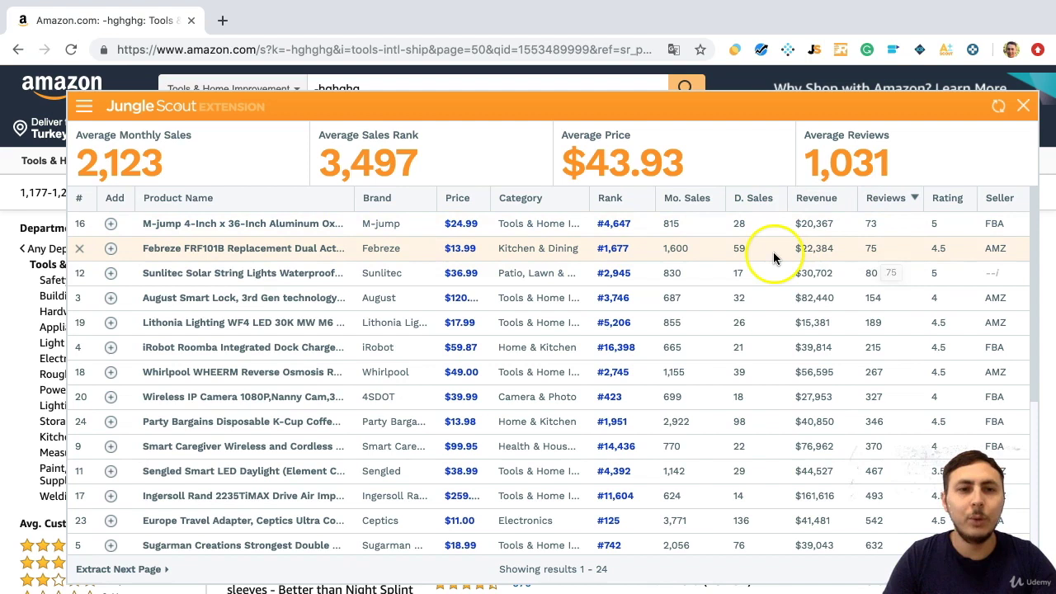
Step: Change the web address to page=80 and load results page 80
left_click(481, 50)
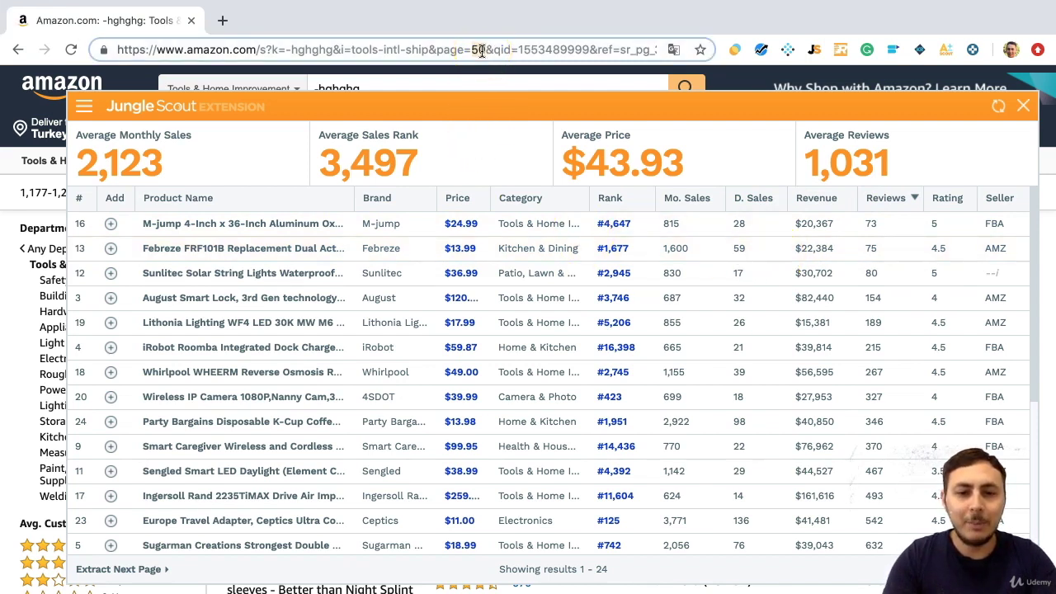
key("BackSpace")
key("BackSpace")
type("8")
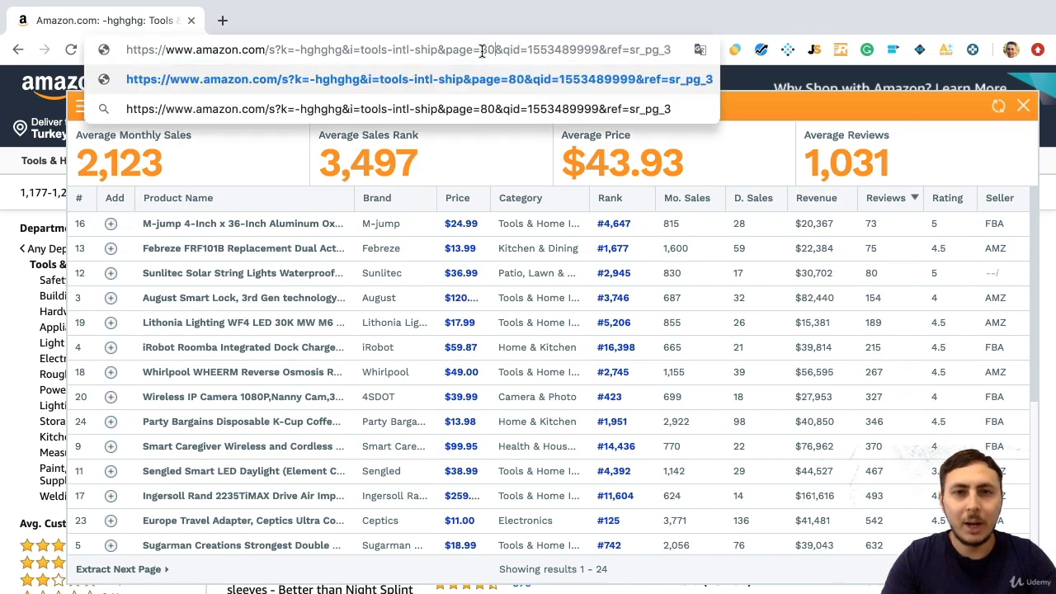
key("Return")
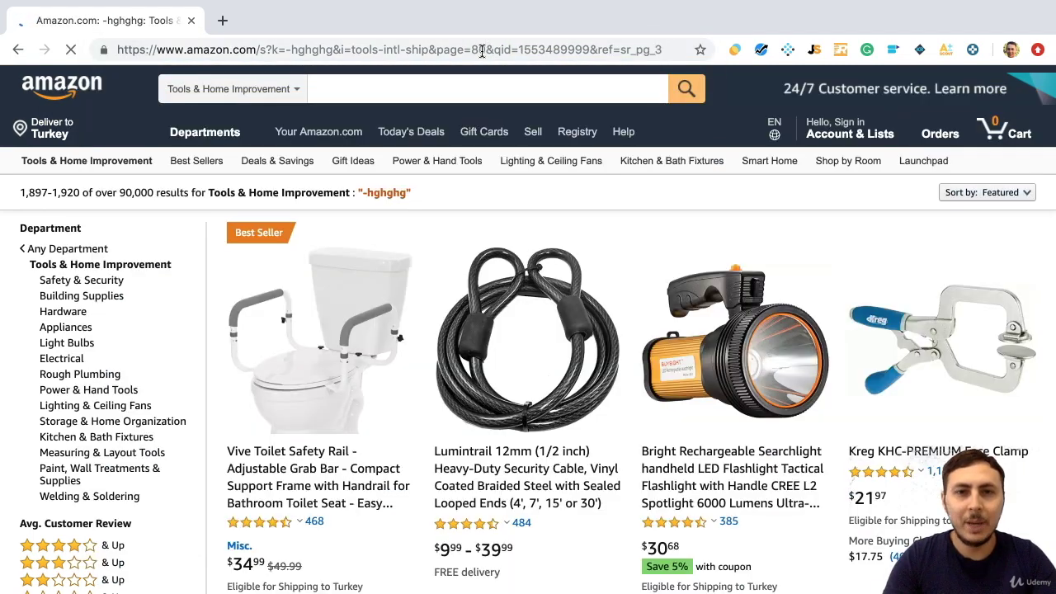
left_click(477, 118)
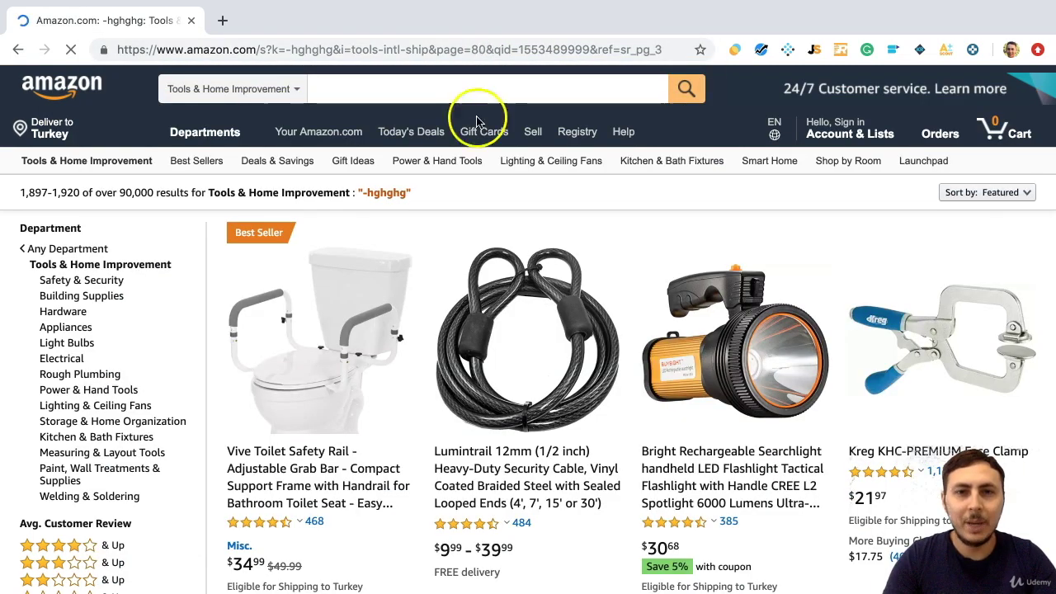
Step: Reopen the Jungle Scout table for page 80, averaging 516 reviews
left_click(815, 49)
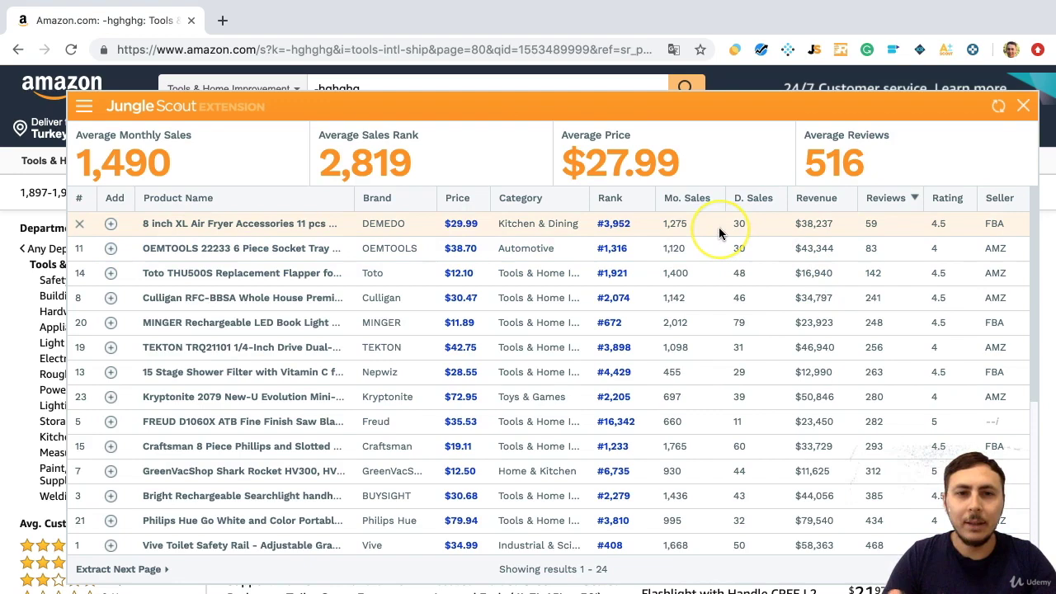
mouse_move(303, 227)
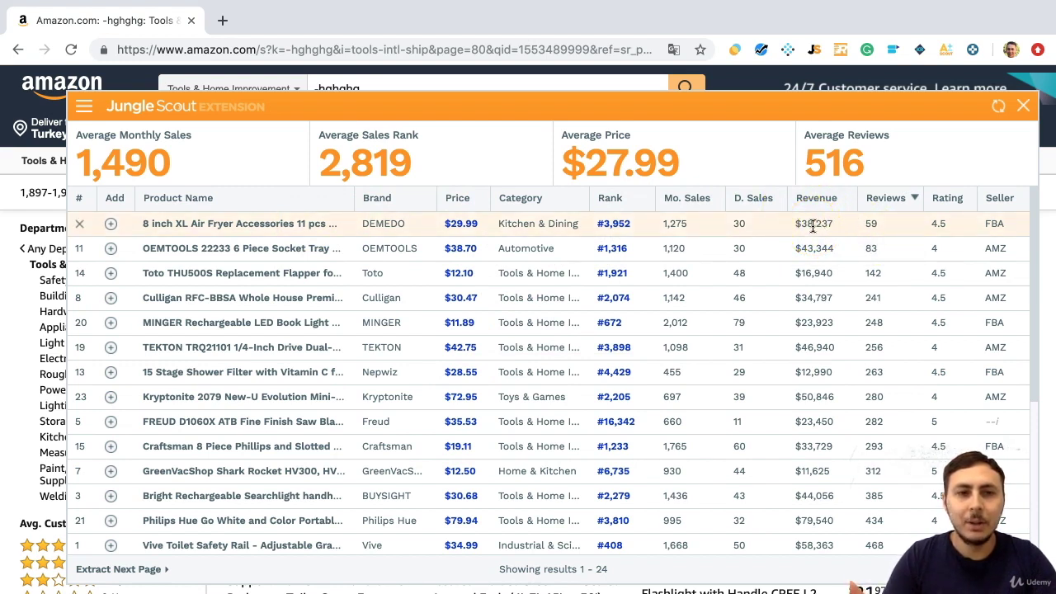
left_click(479, 49)
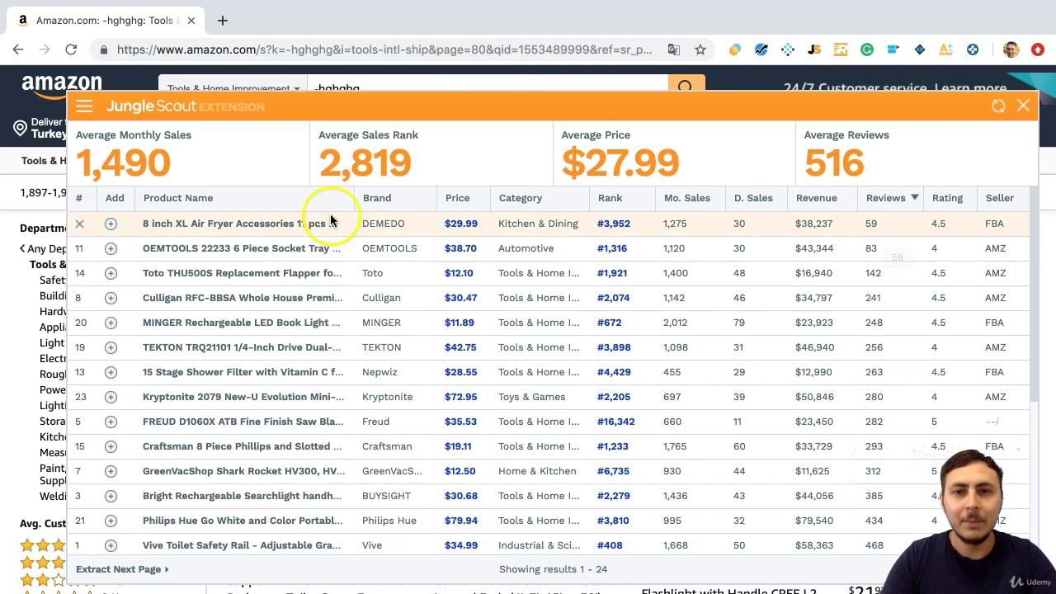
mouse_move(337, 222)
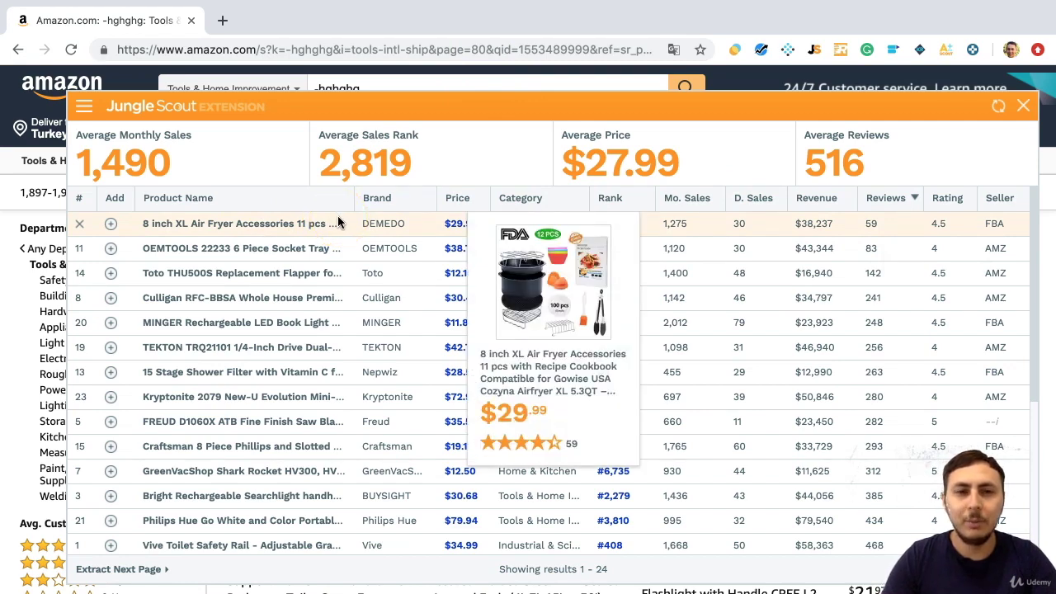